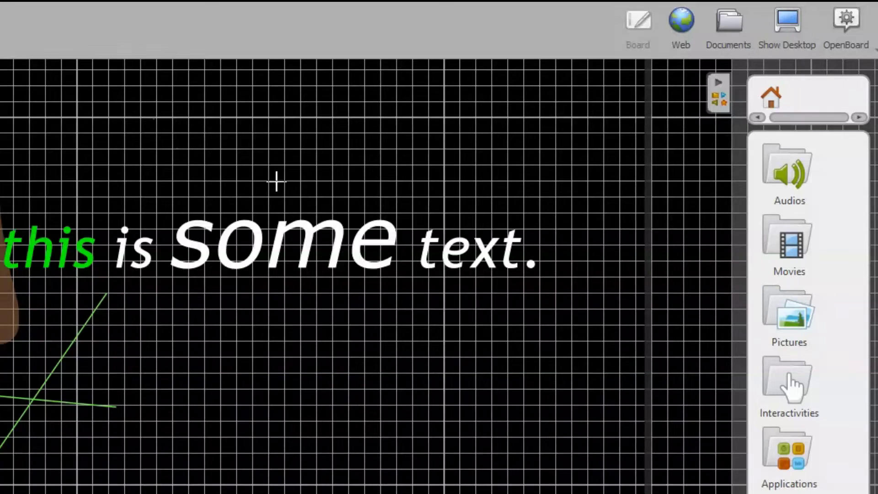
# - Select every page of the OpenBoard document from the page thumbnails
pyautogui.click(734, 28)
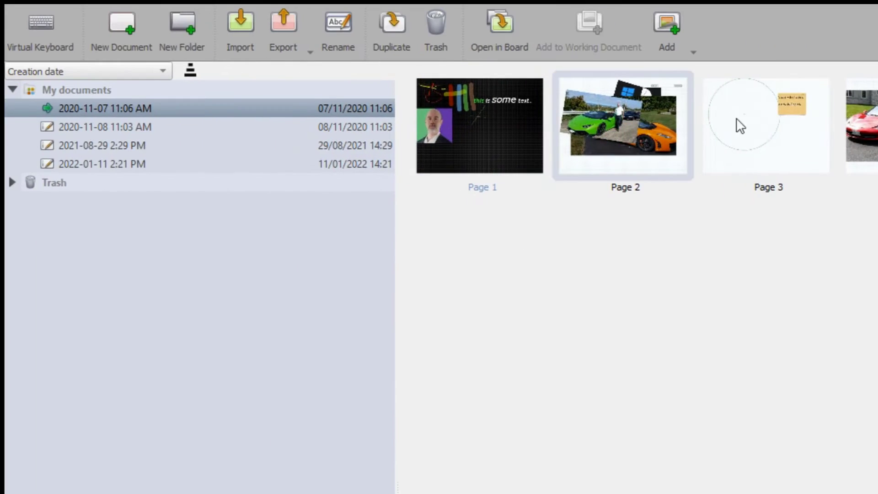
pyautogui.click(576, 110)
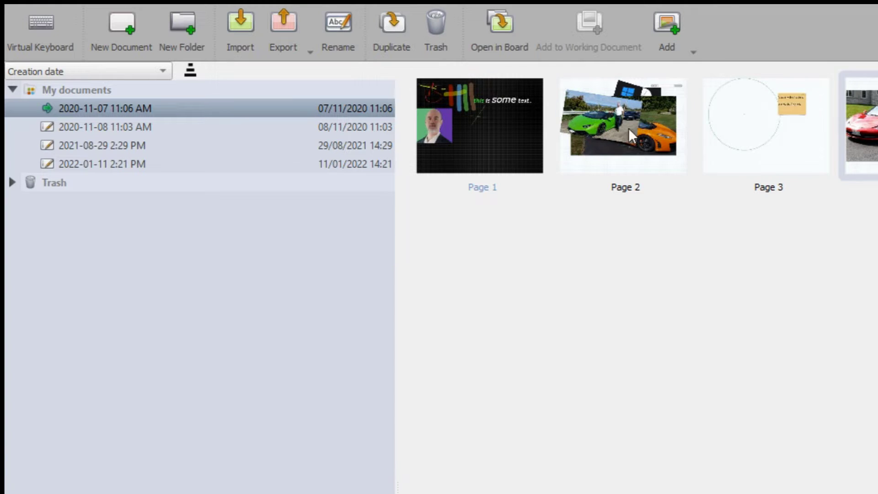
pyautogui.click(609, 134)
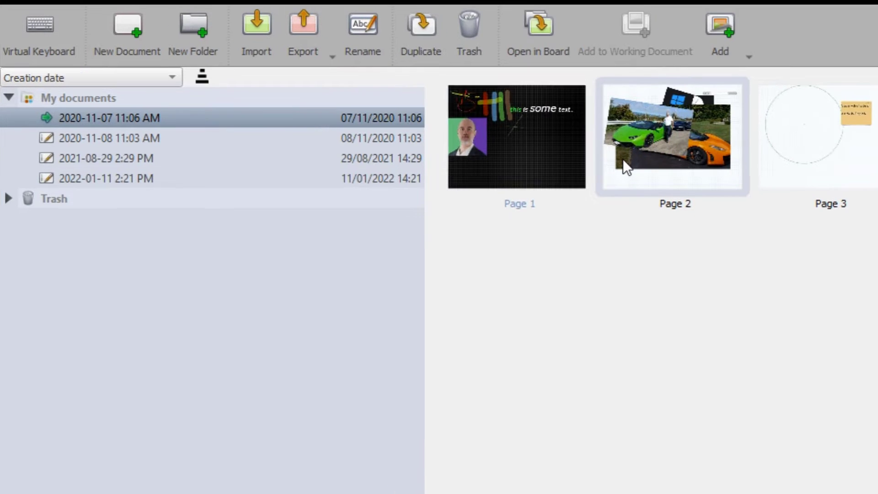
pyautogui.hotkey('ctrl', 'a')
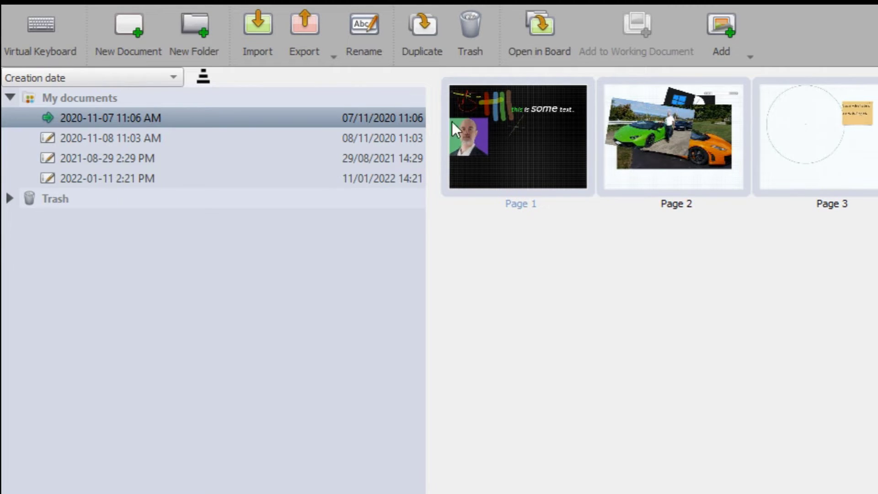
# - Export the selected pages to PDF and save as OpenBoard in the Export WhiteBoard to PDF folder
pyautogui.click(302, 42)
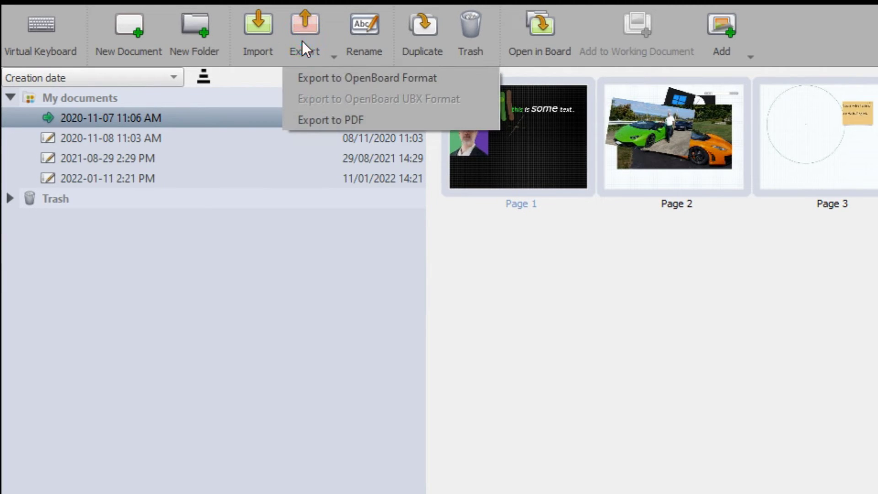
pyautogui.click(323, 116)
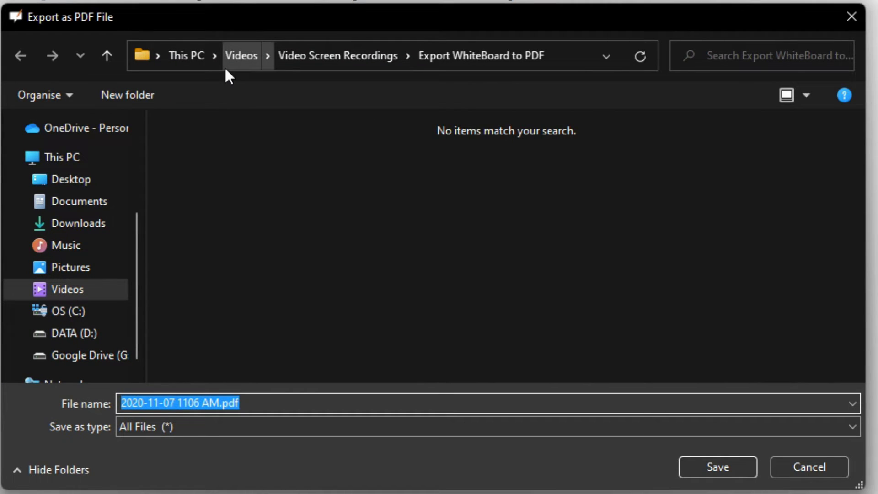
pyautogui.write('OpenBoard')
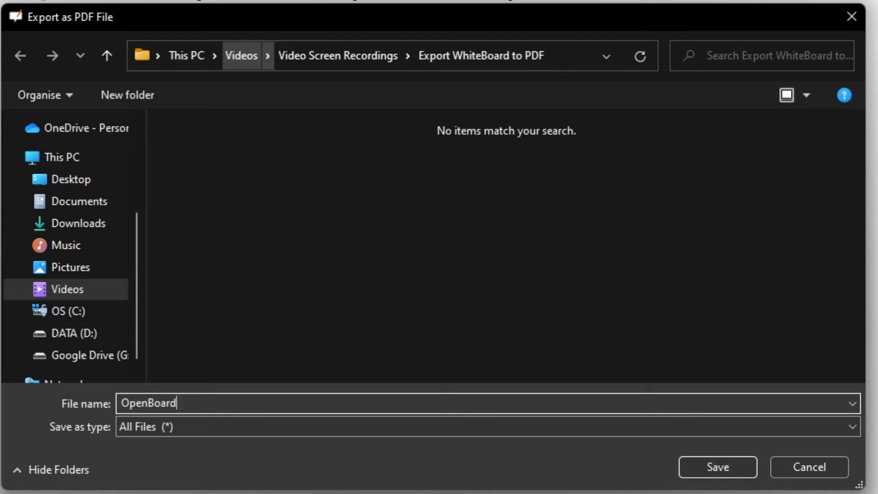
pyautogui.click(707, 470)
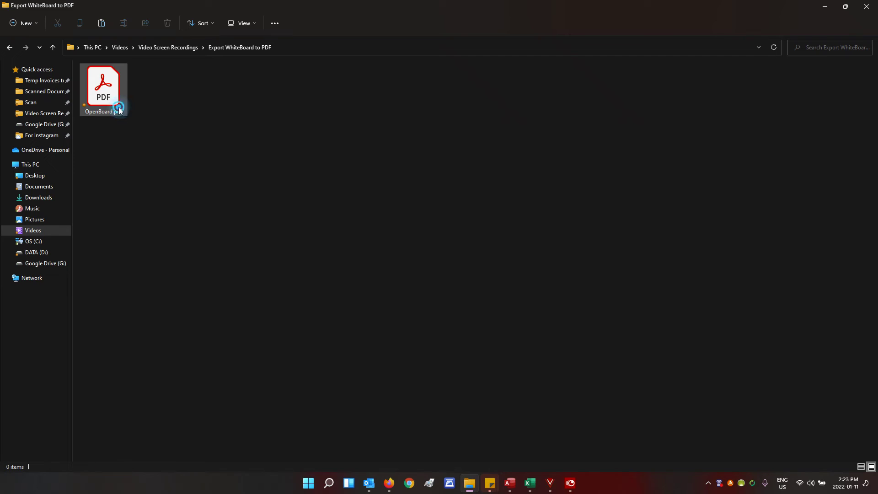
# - Open the exported OpenBoard.pdf in Acrobat Reader to check its pages
pyautogui.press('Return')
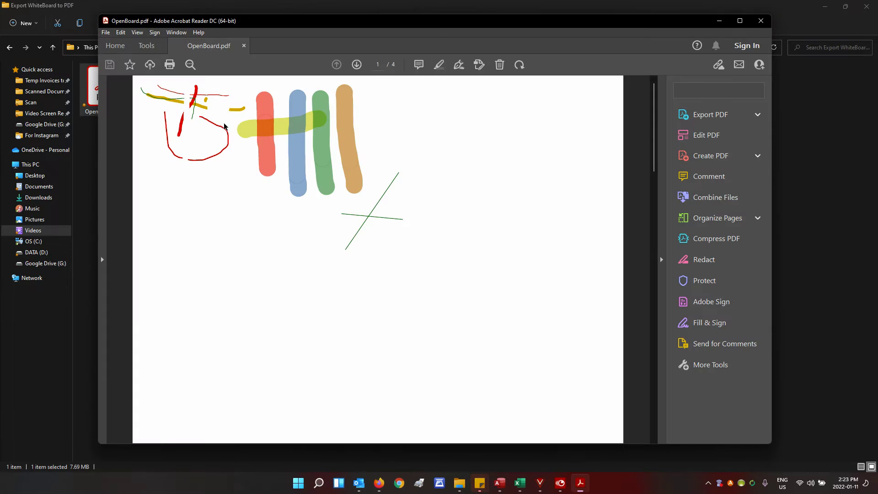
pyautogui.moveTo(654, 130)
pyautogui.mouseDown()
pyautogui.moveTo(649, 271)
pyautogui.moveTo(641, 142)
pyautogui.mouseUp()
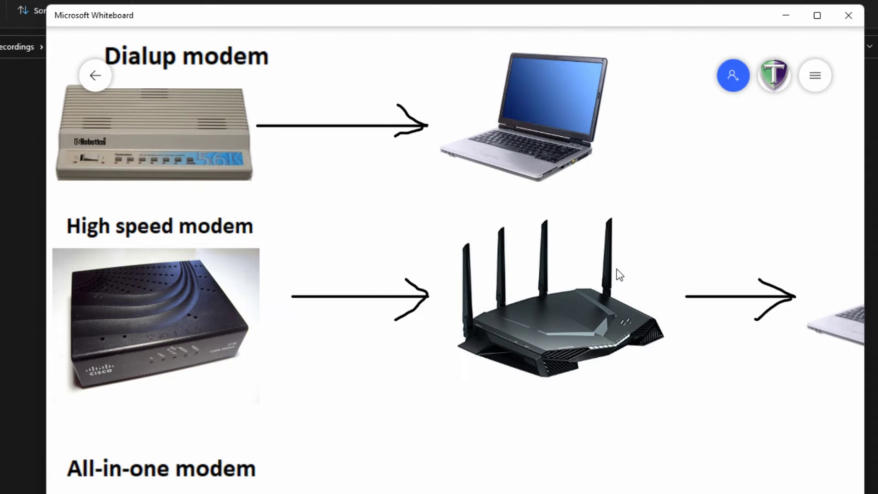
# - Export the modem board as a PNG image saved as Whiteboard beside OpenBoard.pdf
pyautogui.click(821, 77)
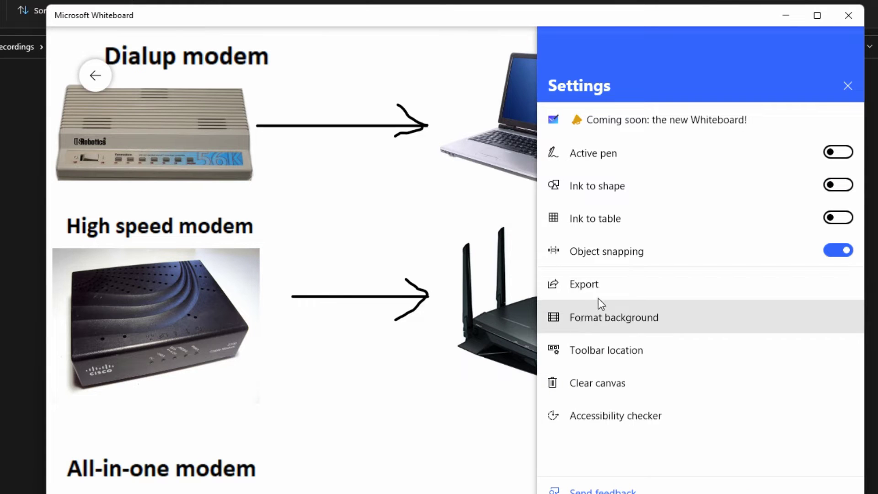
pyautogui.click(602, 281)
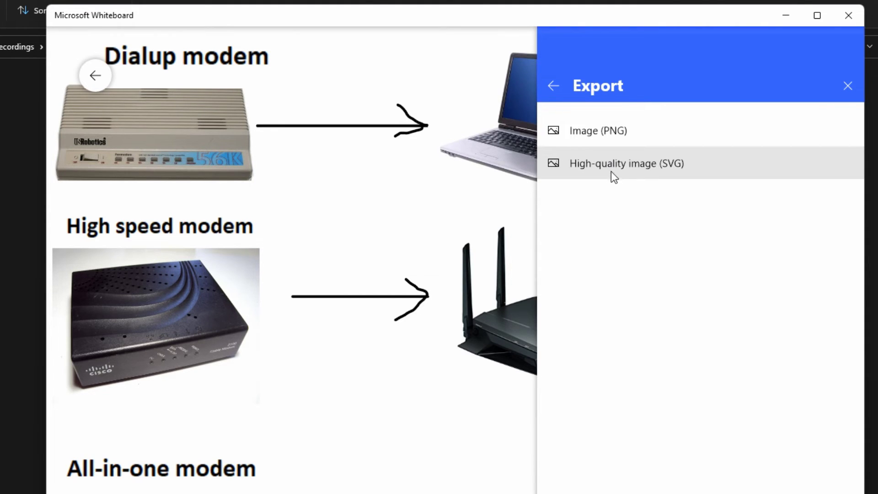
pyautogui.click(608, 140)
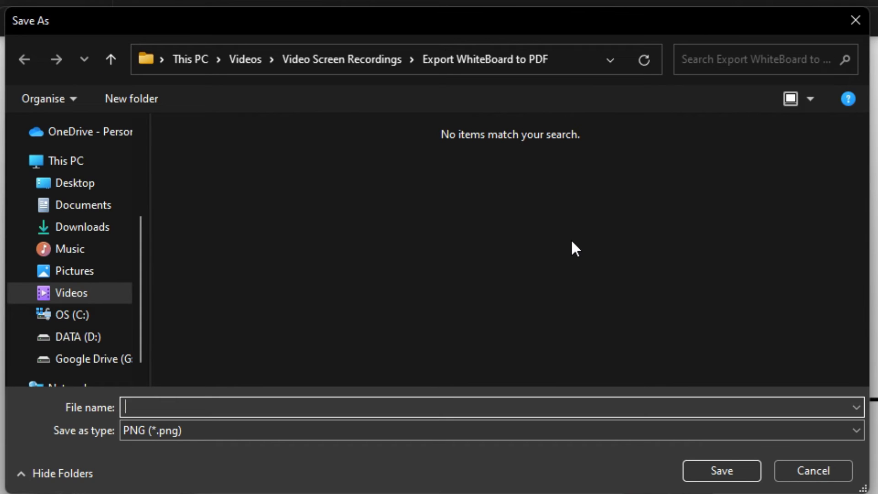
pyautogui.write('Whiteboard')
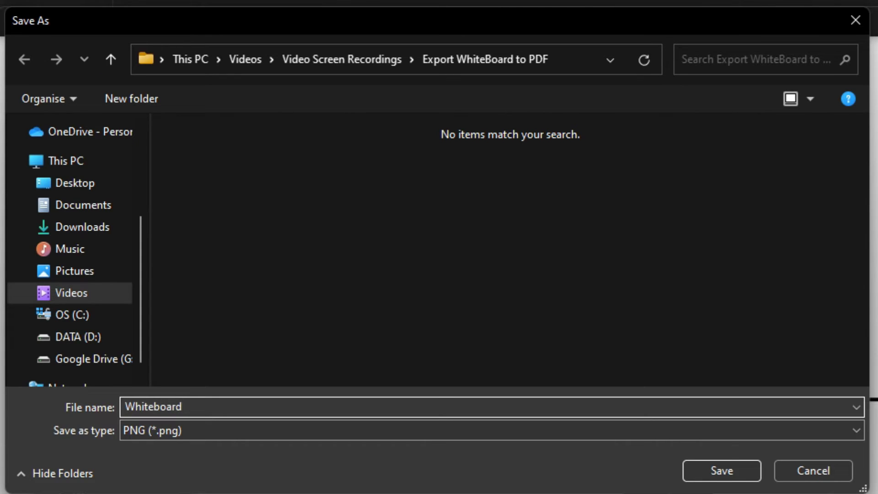
pyautogui.press('Return')
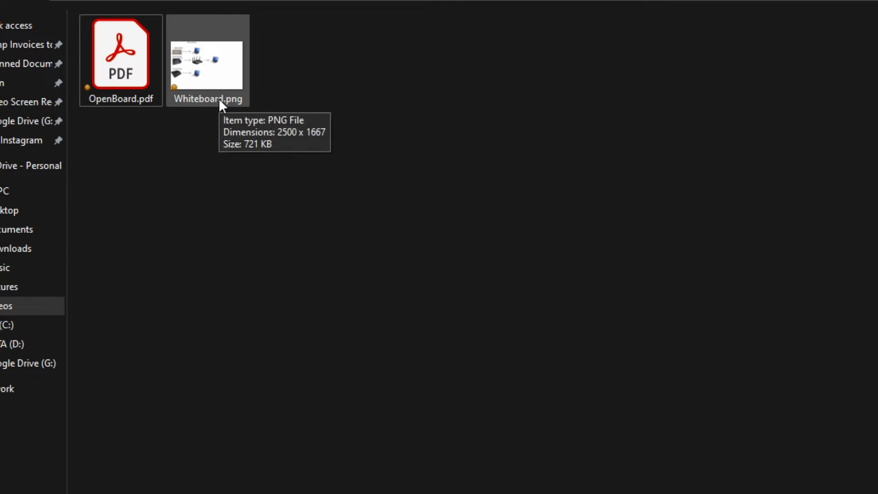
# - Open Whiteboard.png in Photos and bring up its print preview
pyautogui.moveTo(206, 68)
pyautogui.doubleClick(218, 84)
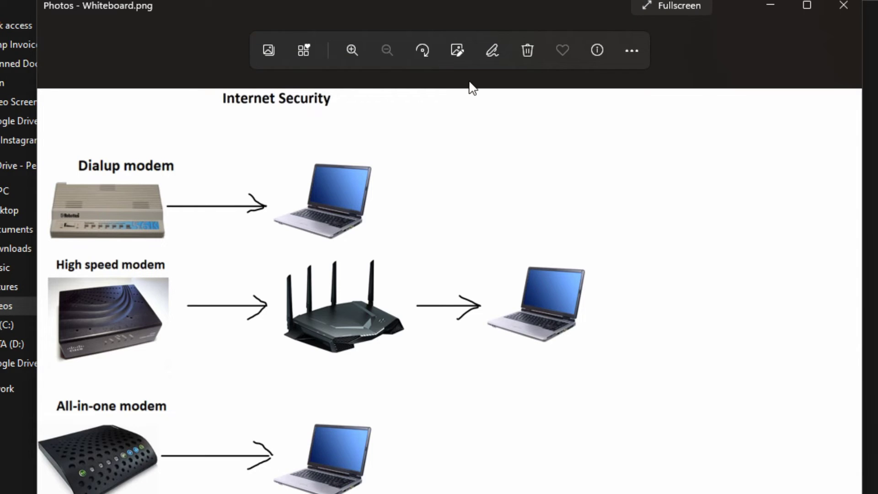
pyautogui.click(631, 50)
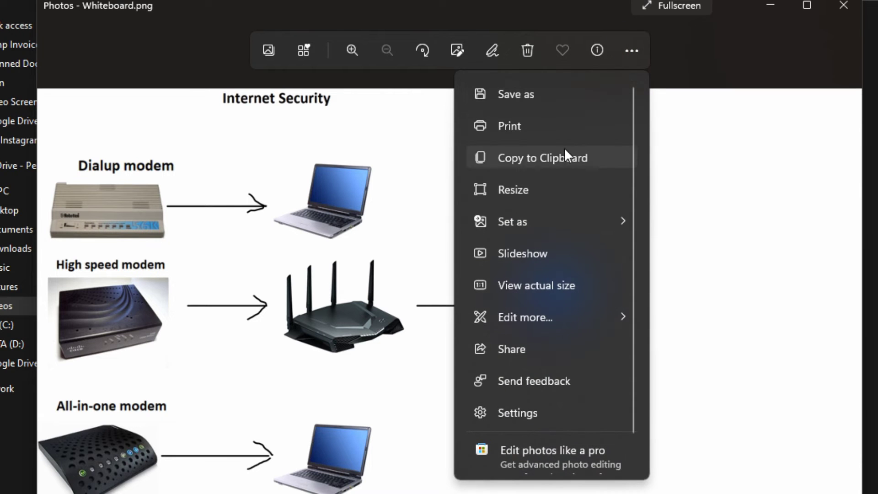
pyautogui.click(553, 135)
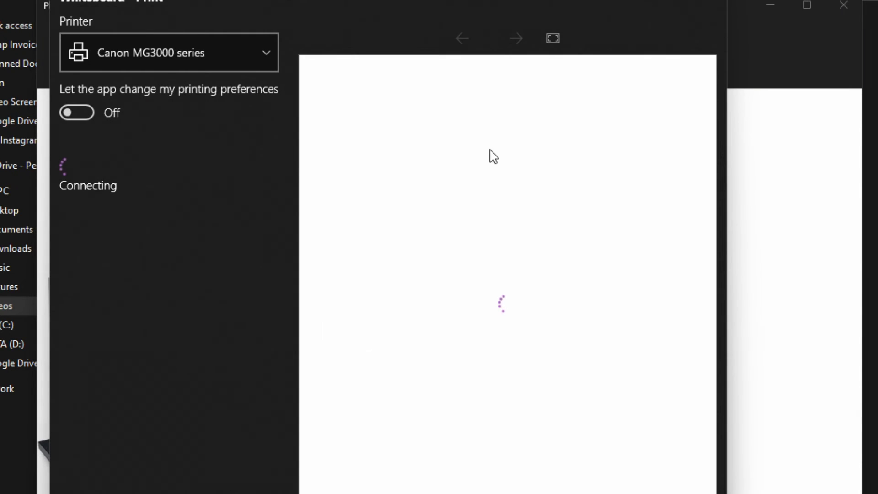
# - Choose Microsoft Print to PDF with Landscape orientation and Shrink to fit
pyautogui.click(265, 65)
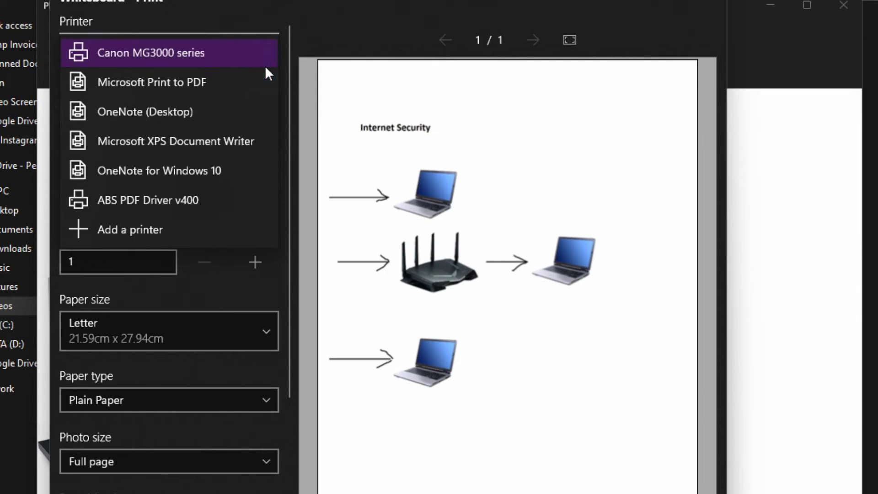
pyautogui.click(189, 81)
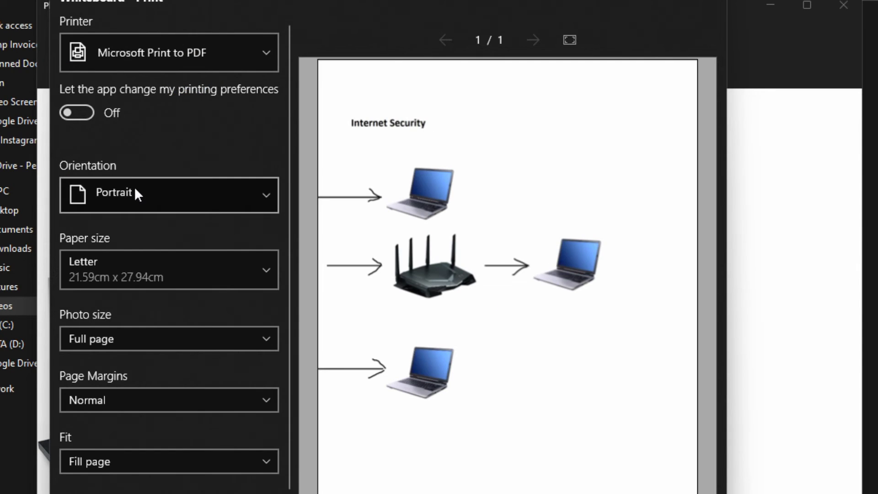
pyautogui.click(134, 187)
pyautogui.click(140, 156)
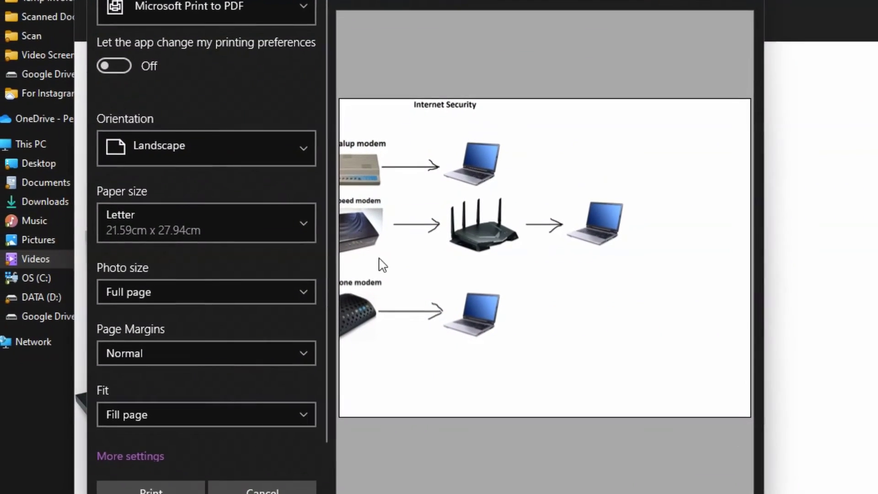
pyautogui.click(185, 411)
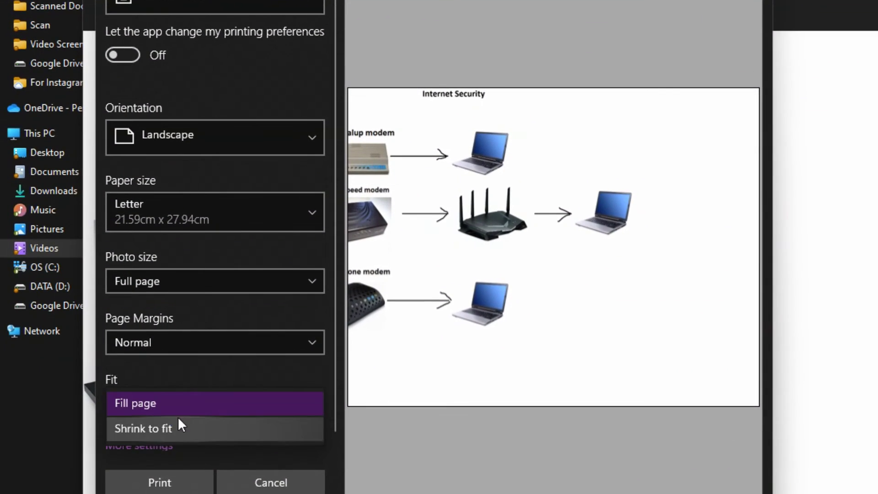
pyautogui.click(176, 428)
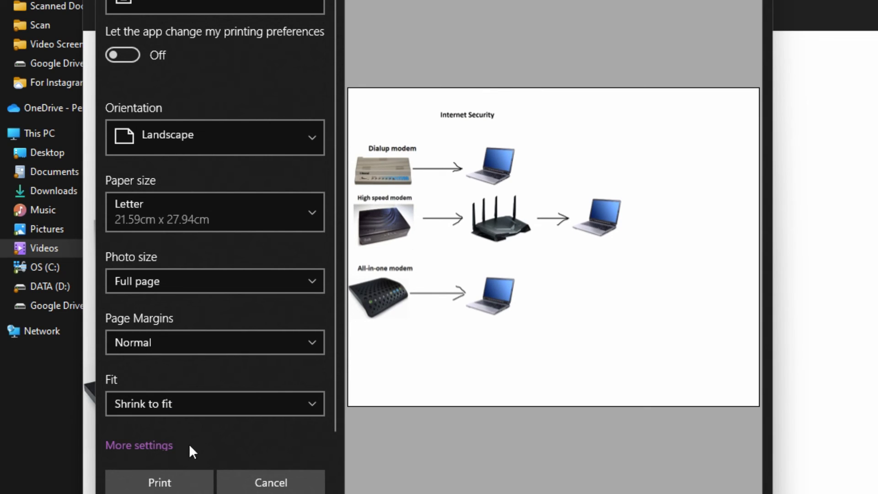
# - Print the image to a PDF named Whiteboard in the export folder
pyautogui.click(158, 481)
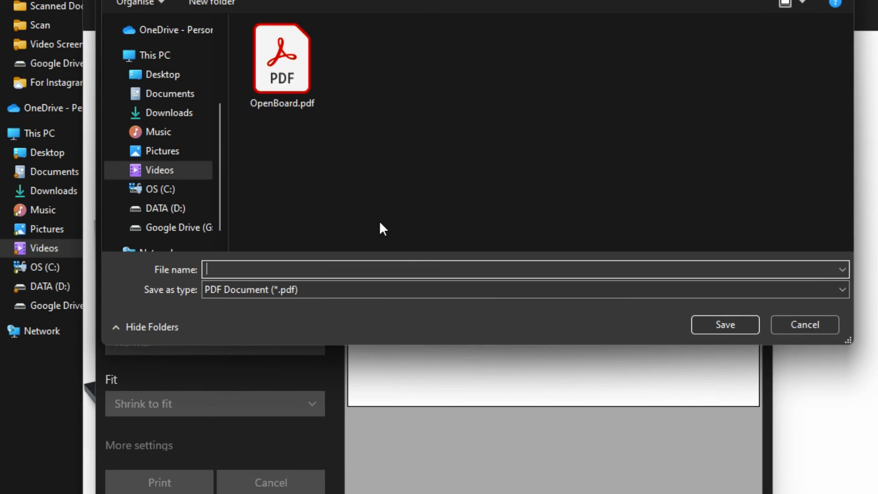
pyautogui.write('Whiteboard')
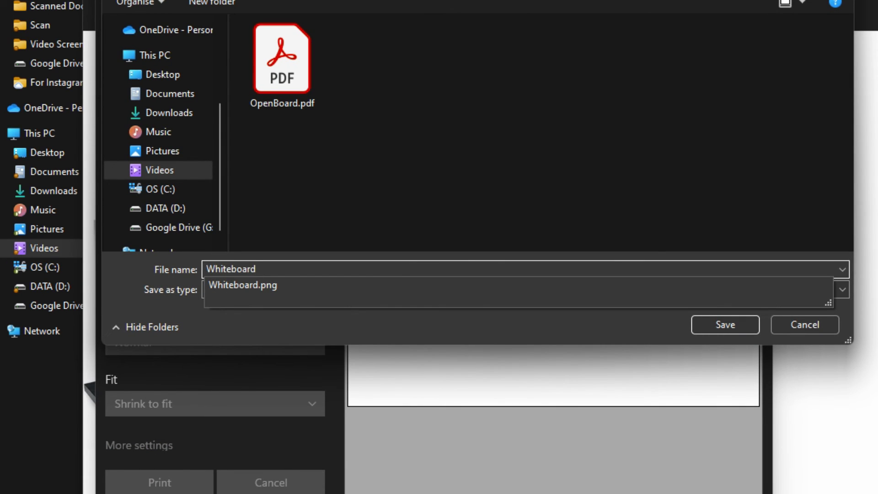
pyautogui.click(729, 322)
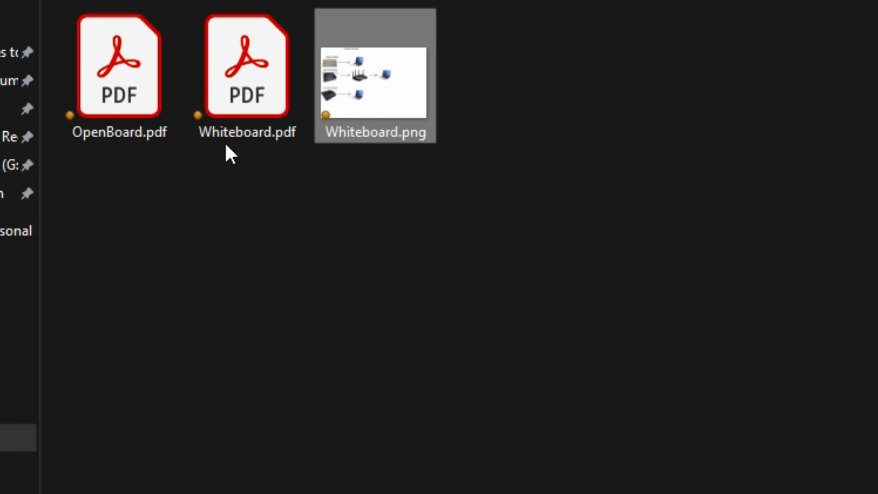
# - Open the new Whiteboard.pdf from the export folder in Acrobat Reader
pyautogui.click(232, 114)
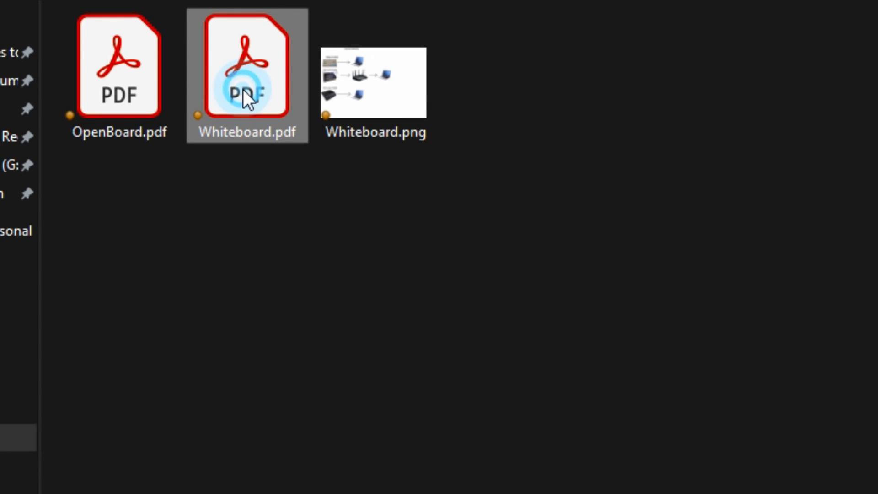